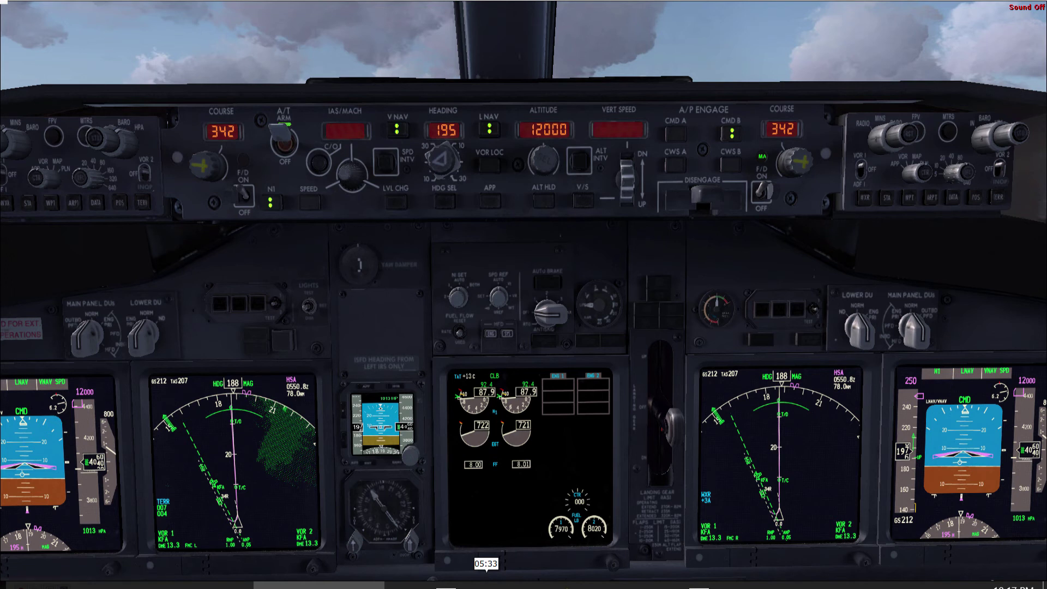
Step: Pause the simulation, switch to the lower cockpit view and enlarge the first officer's CDU
{"action": "key", "text": "p"}
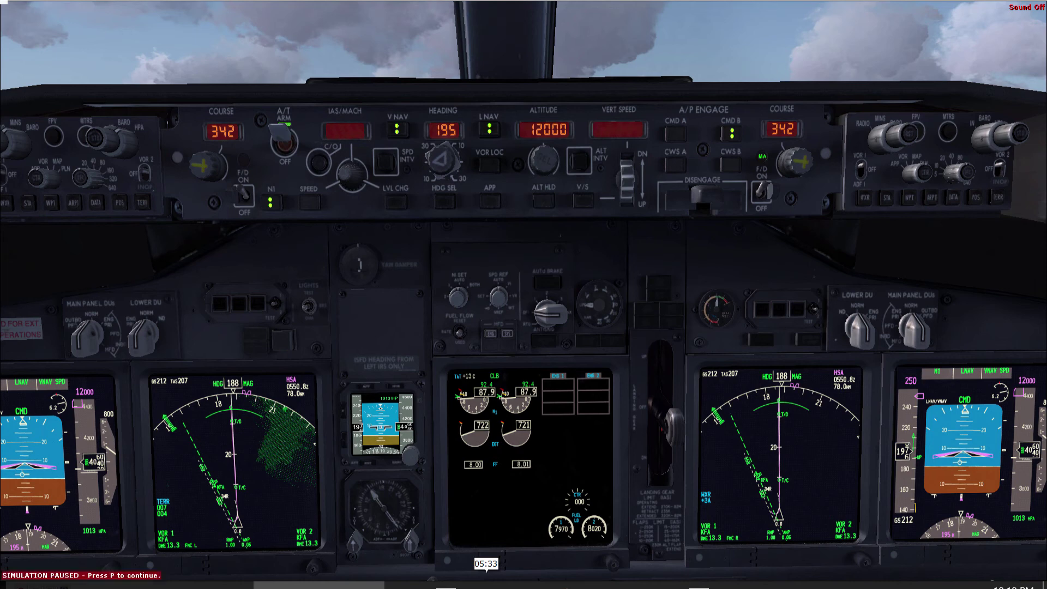
{"action": "key", "text": "p"}
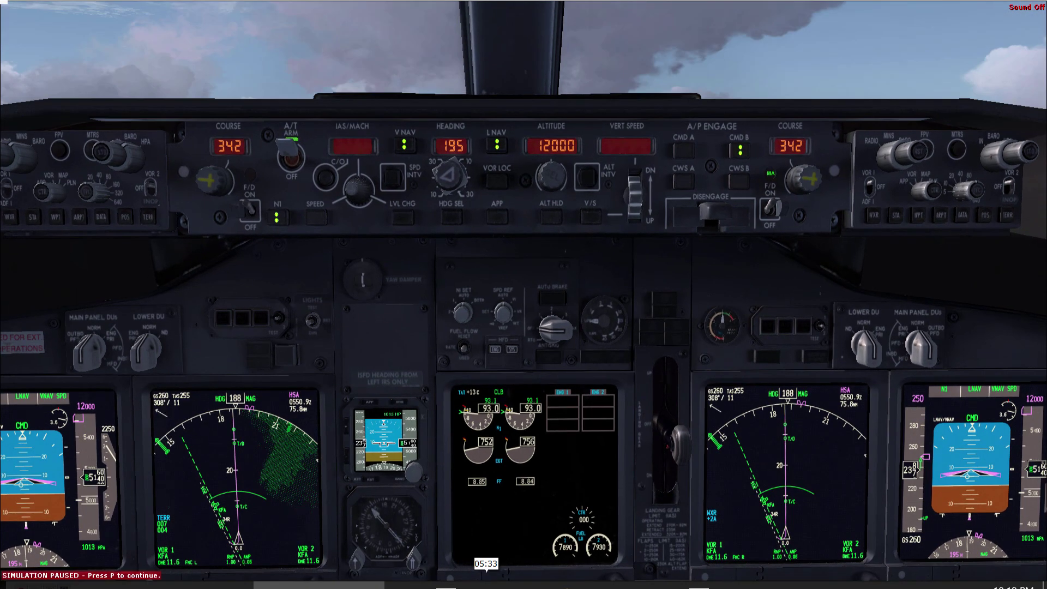
{"action": "key", "text": "p"}
{"action": "key", "text": "shift+2"}
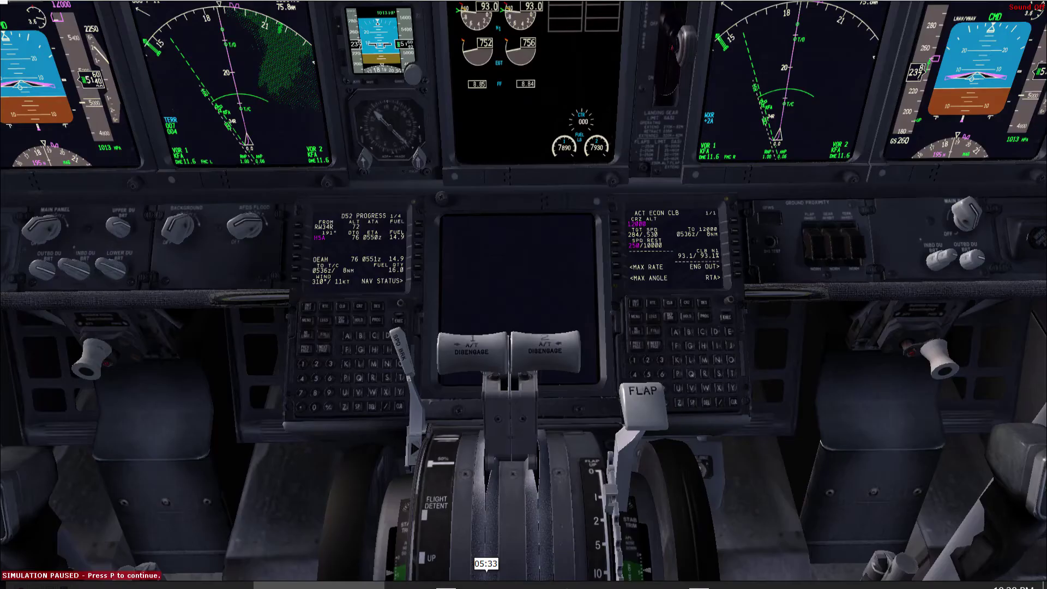
{"action": "left_click", "coordinate": [695, 253]}
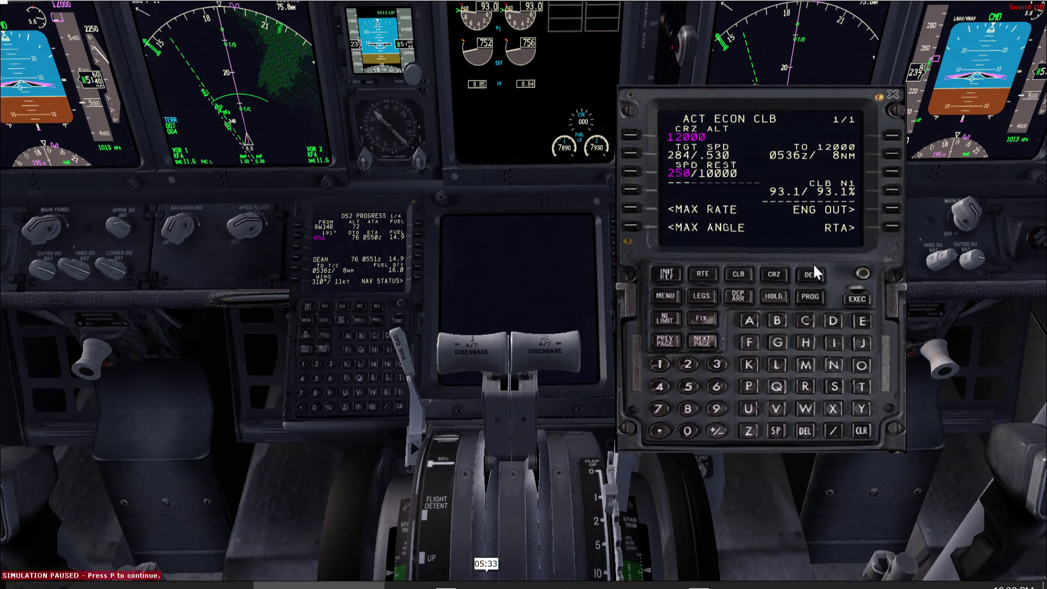
Step: Select the ILS 34 approach from the OEAH arrivals and execute the modified route legs
{"action": "left_click", "coordinate": [738, 297]}
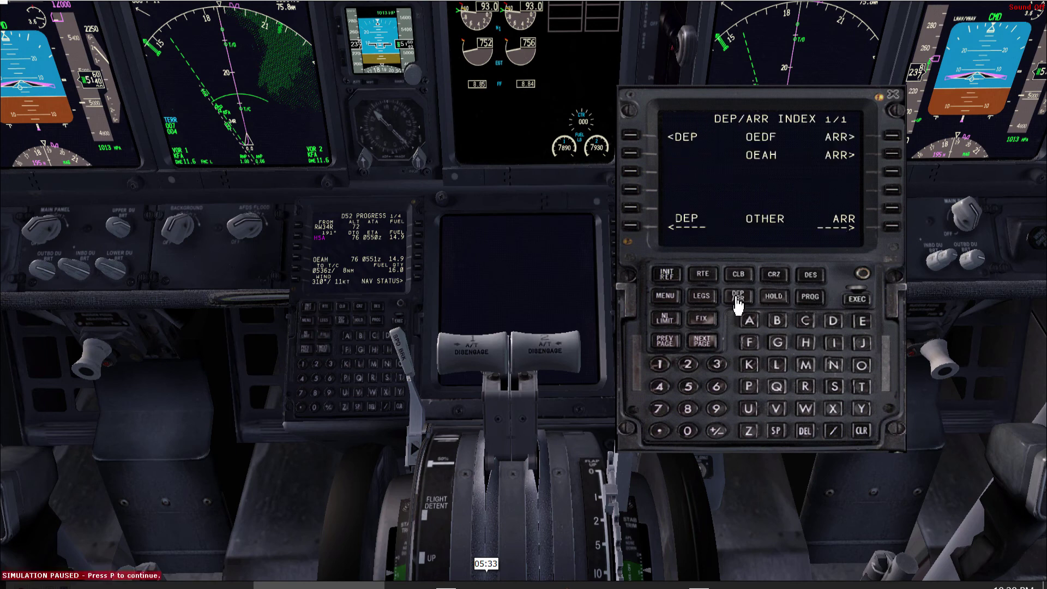
{"action": "left_click", "coordinate": [893, 156]}
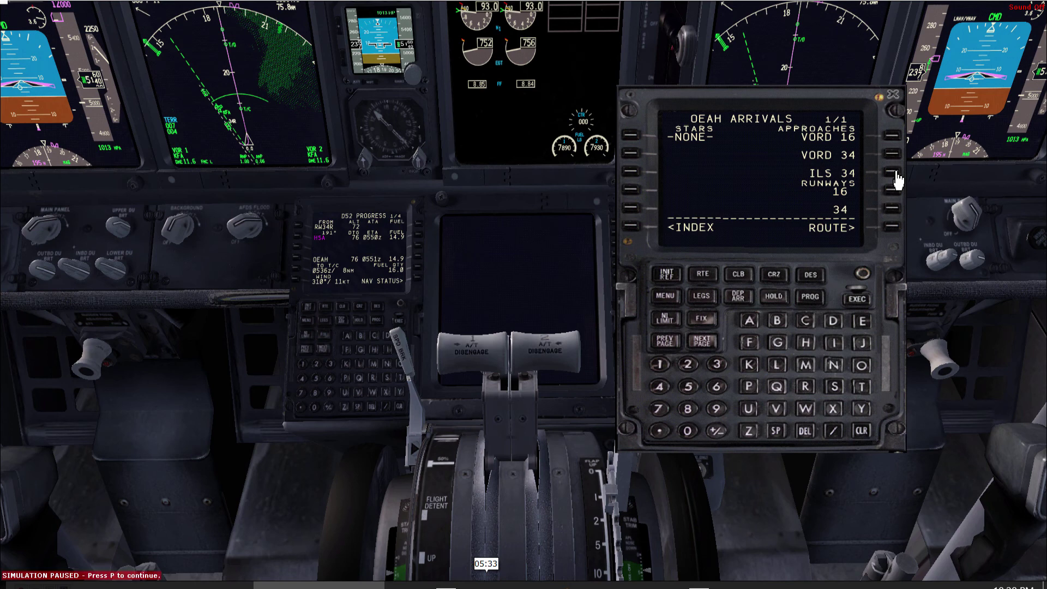
{"action": "left_click", "coordinate": [896, 175]}
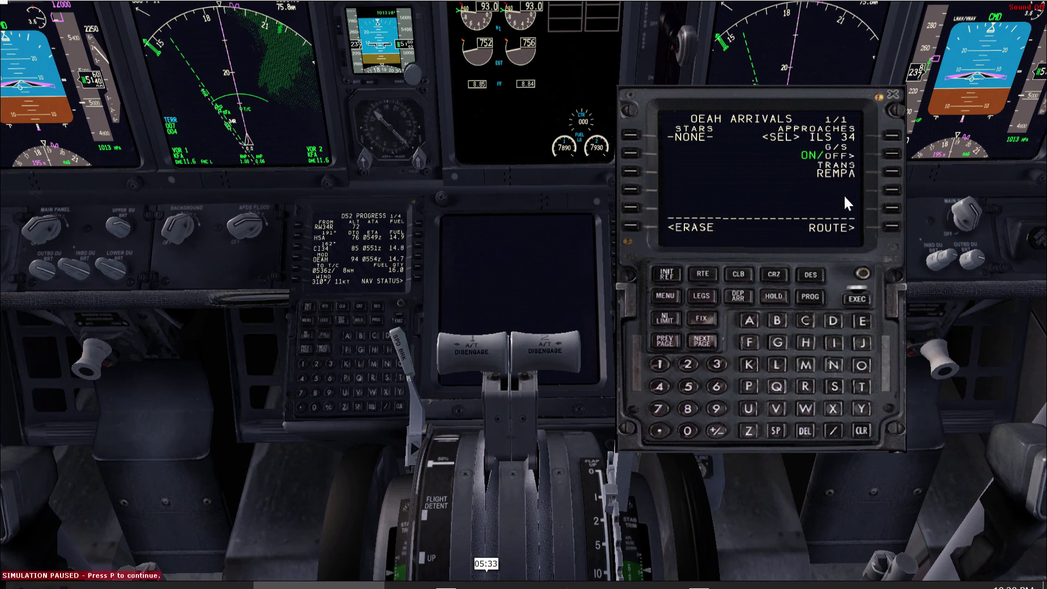
{"action": "left_click", "coordinate": [703, 296]}
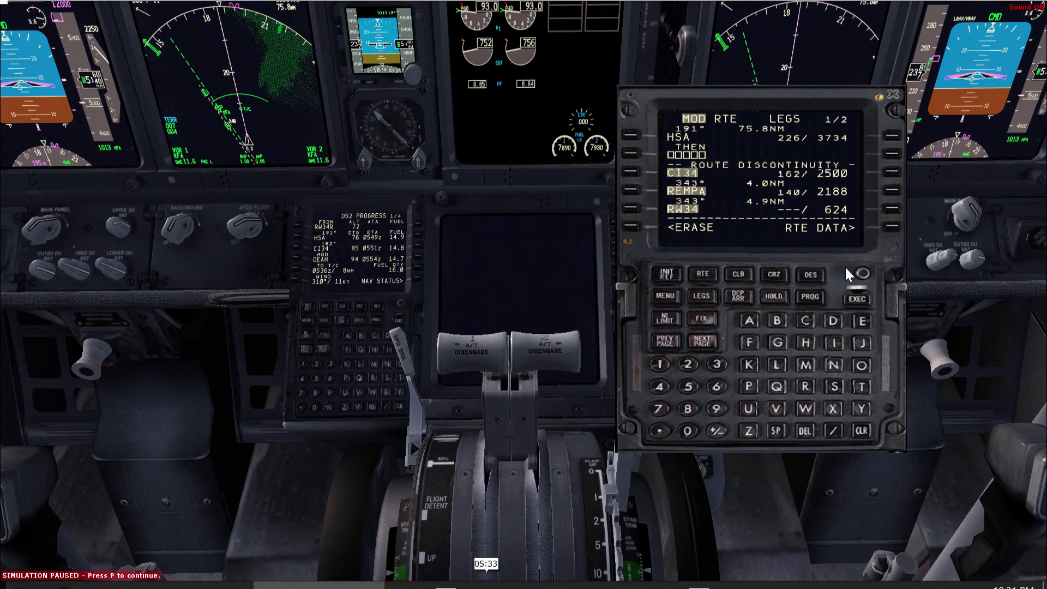
{"action": "left_click", "coordinate": [858, 299]}
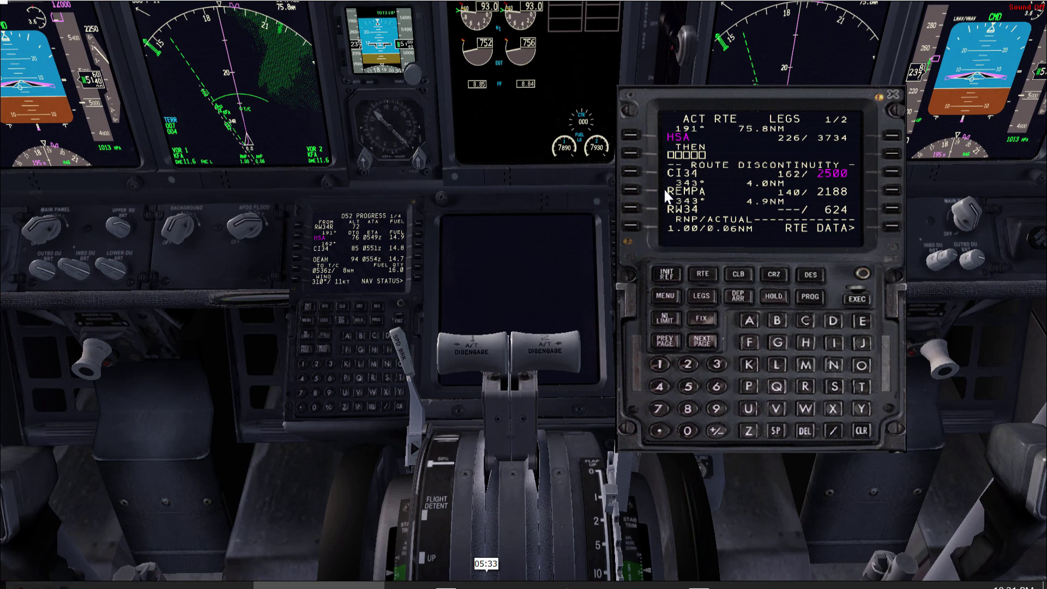
Step: Create the place-bearing/distance waypoint REMPA073/4 and insert it ahead of REMPA in the route legs
{"action": "left_click", "coordinate": [633, 190]}
{"action": "left_click", "coordinate": [688, 433]}
{"action": "left_click", "coordinate": [660, 410]}
{"action": "left_click", "coordinate": [718, 371]}
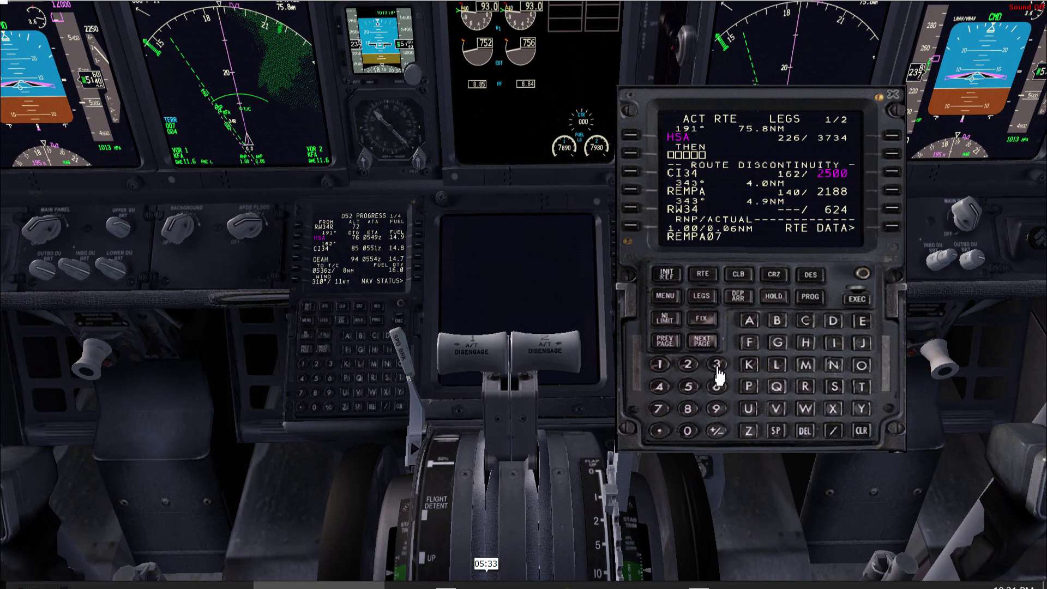
{"action": "left_click", "coordinate": [830, 431]}
{"action": "left_click", "coordinate": [658, 387]}
{"action": "left_click", "coordinate": [631, 227]}
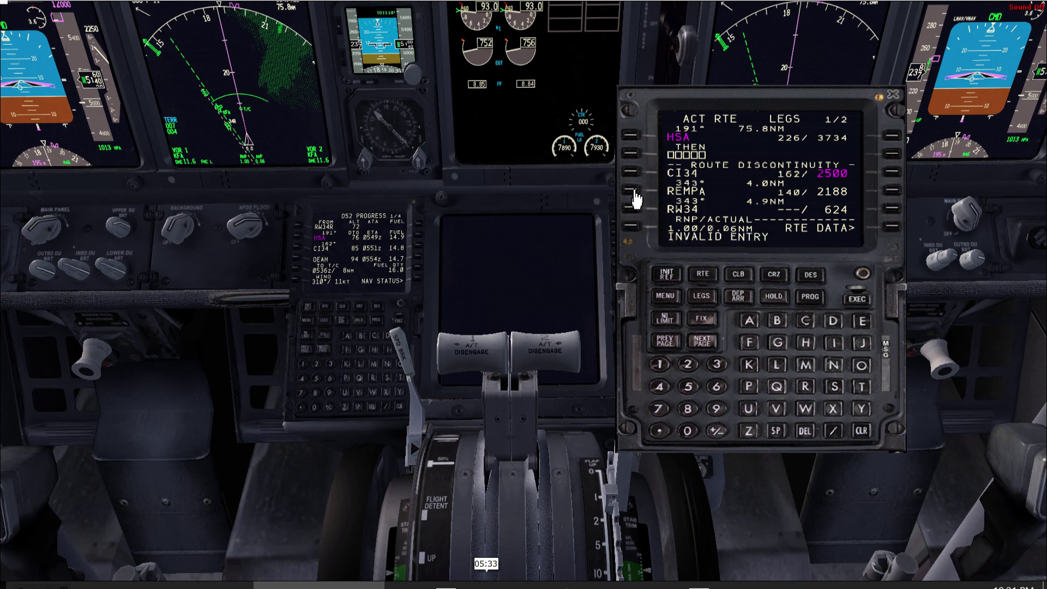
{"action": "left_click", "coordinate": [633, 190]}
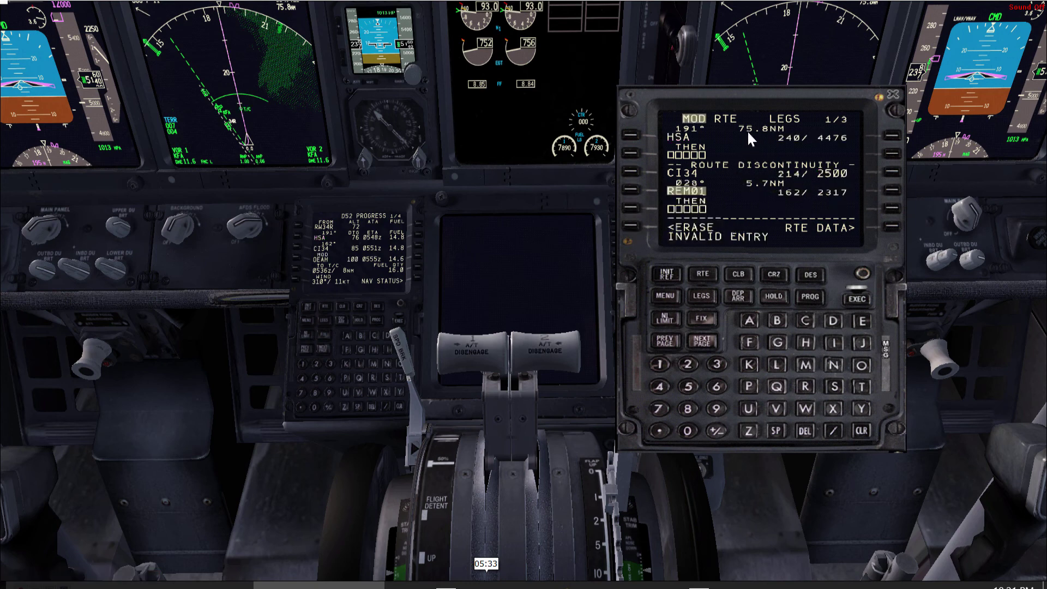
Step: Move the CDU lower, enlarge the first officer's navigation display and set it to plan mode
{"action": "left_click_drag", "start_coordinate": [758, 108], "coordinate": [798, 251]}
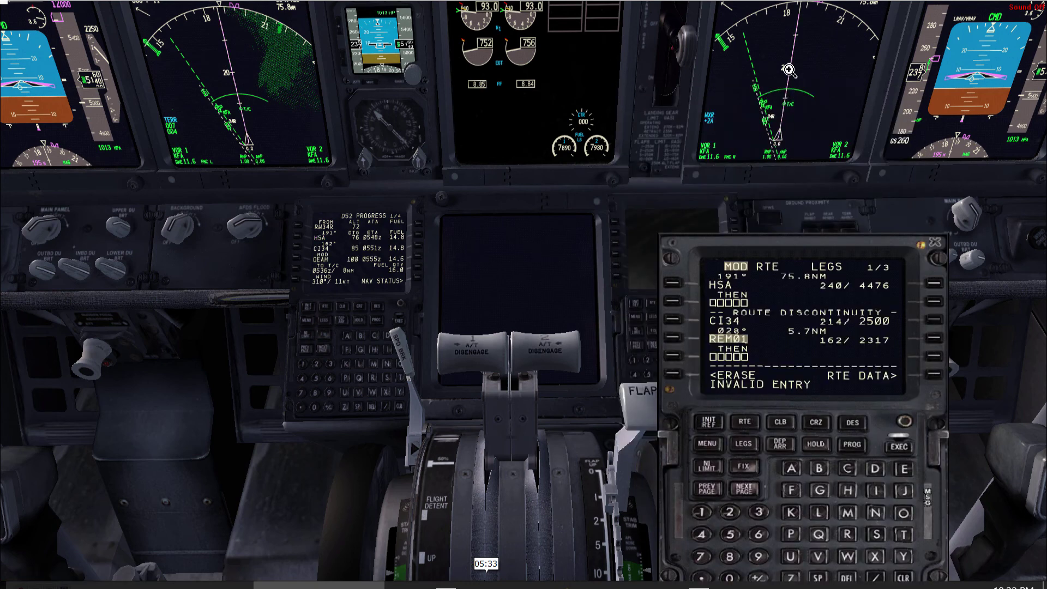
{"action": "left_click", "coordinate": [789, 70]}
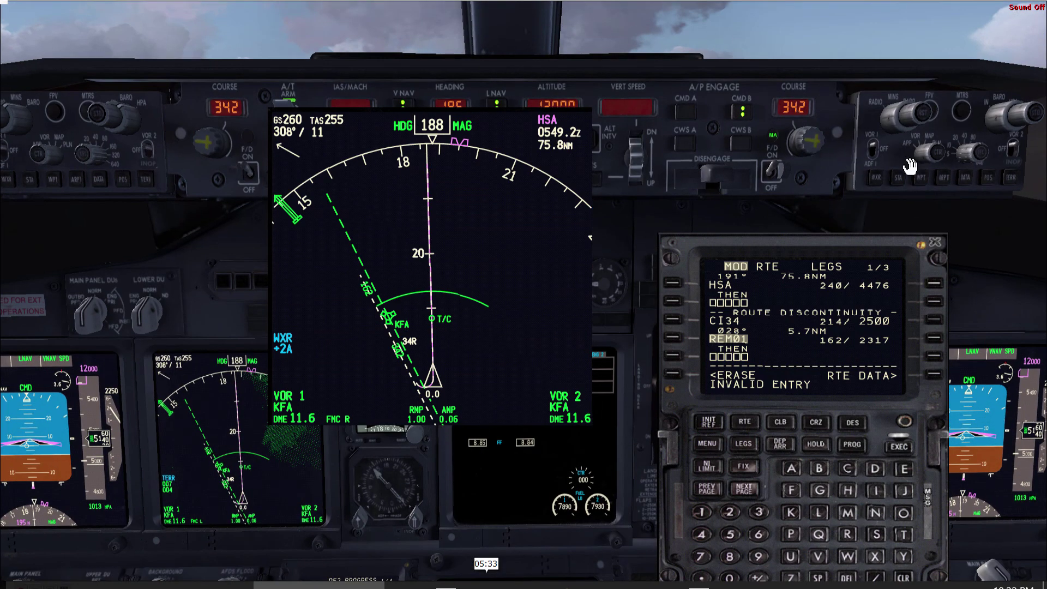
{"action": "key", "text": "p"}
{"action": "right_click", "coordinate": [912, 145]}
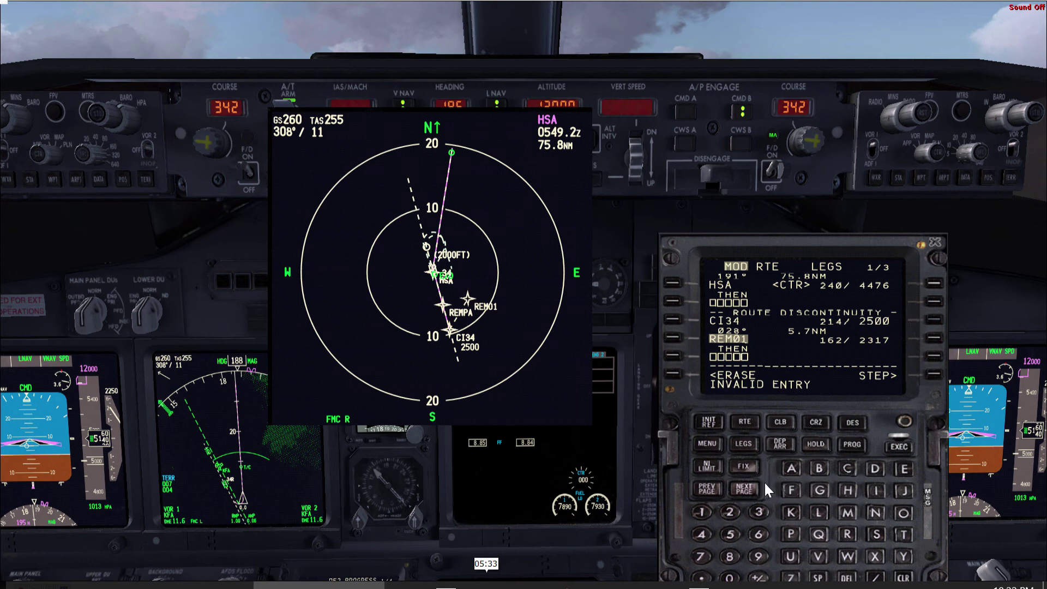
Step: Close the route discontinuity after REM01 by placing REMPA directly behind it
{"action": "left_click", "coordinate": [749, 490]}
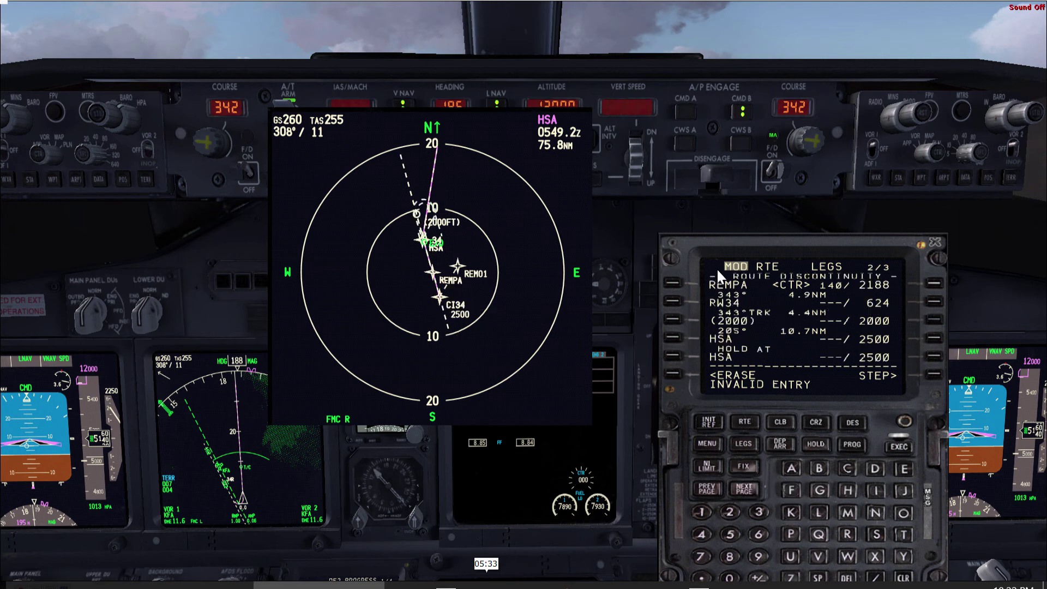
{"action": "left_click", "coordinate": [673, 294]}
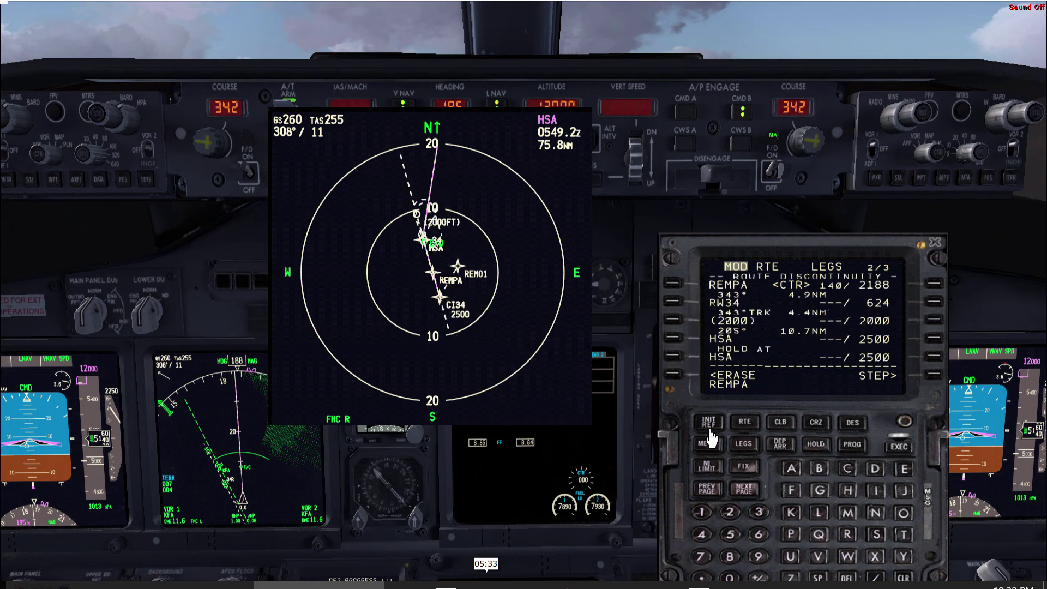
{"action": "left_click", "coordinate": [707, 488]}
{"action": "left_click", "coordinate": [682, 356]}
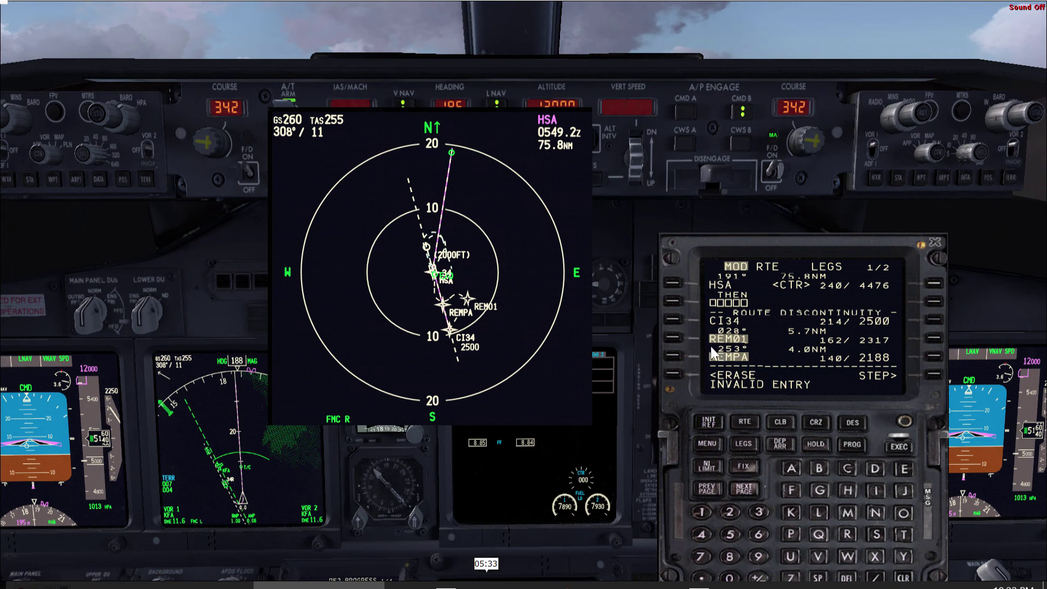
Step: Replace CI34 with REM01 in the route legs and execute the modification
{"action": "left_click", "coordinate": [672, 331]}
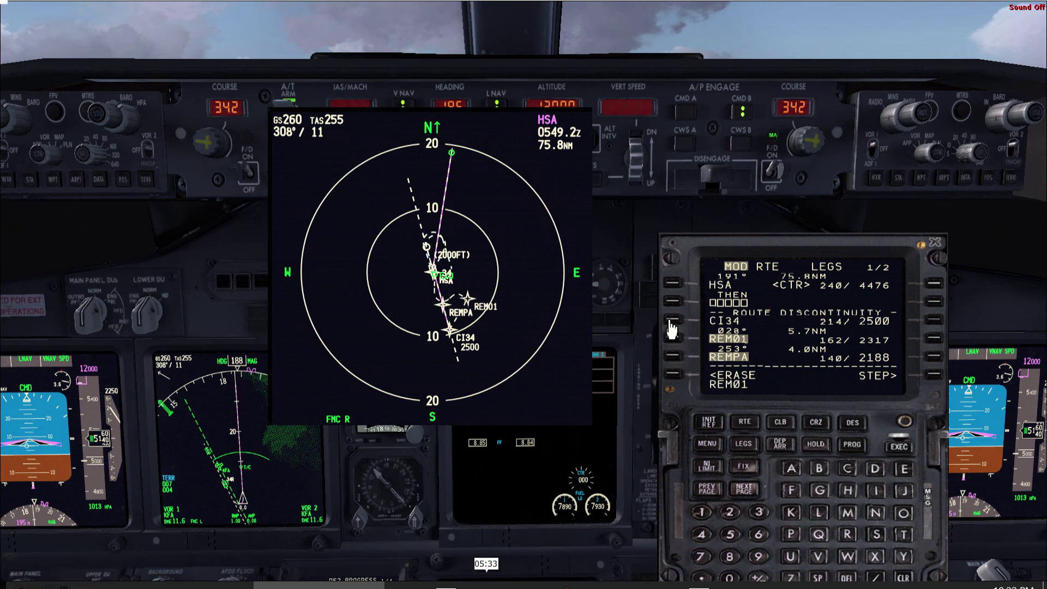
{"action": "left_click", "coordinate": [672, 322]}
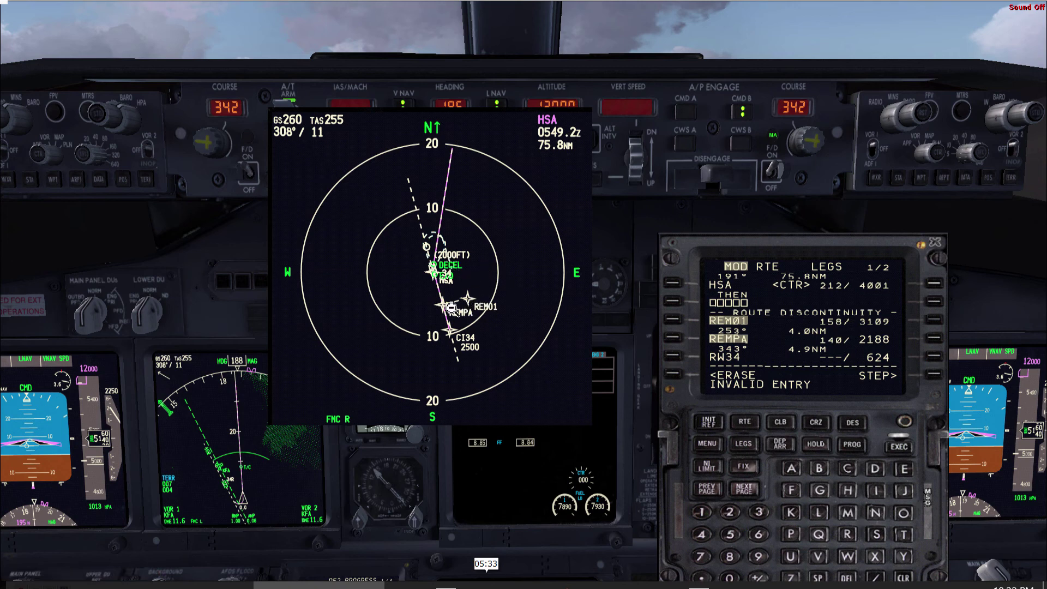
{"action": "left_click", "coordinate": [904, 455]}
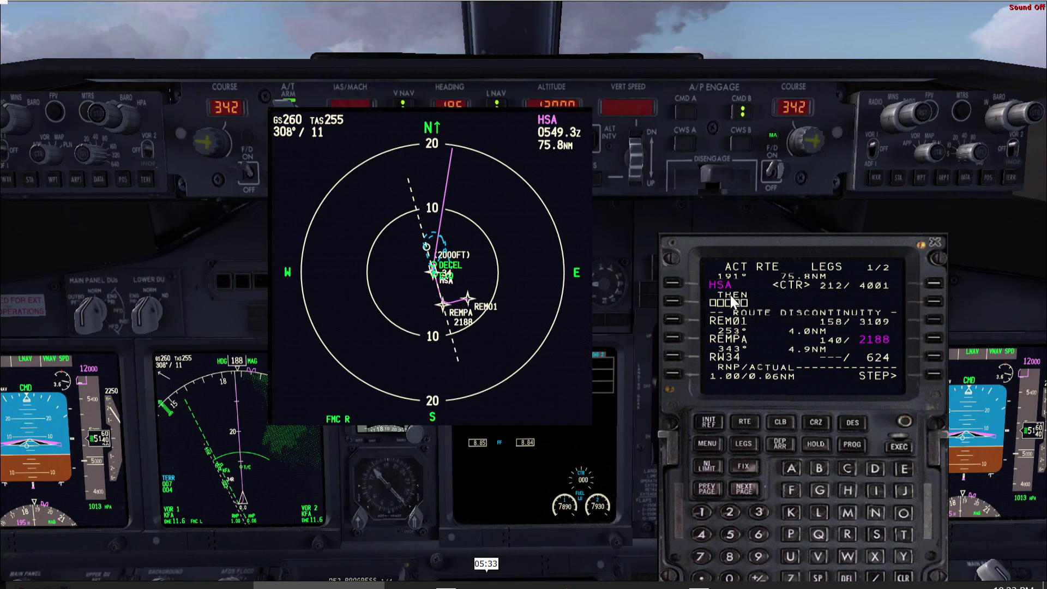
Step: Create an along-track waypoint 15 NM before HSA with the entry HSA/-15 and insert it in the legs
{"action": "left_click", "coordinate": [673, 285]}
{"action": "left_click_drag", "start_coordinate": [844, 235], "coordinate": [840, 127]}
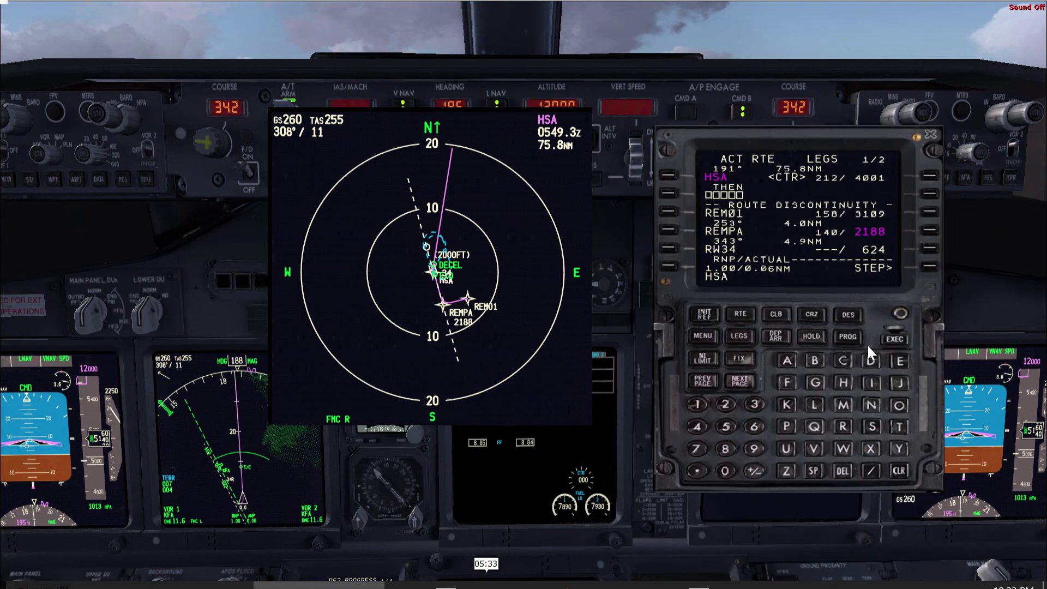
{"action": "left_click", "coordinate": [872, 472]}
{"action": "left_click", "coordinate": [754, 471]}
{"action": "left_click", "coordinate": [725, 427]}
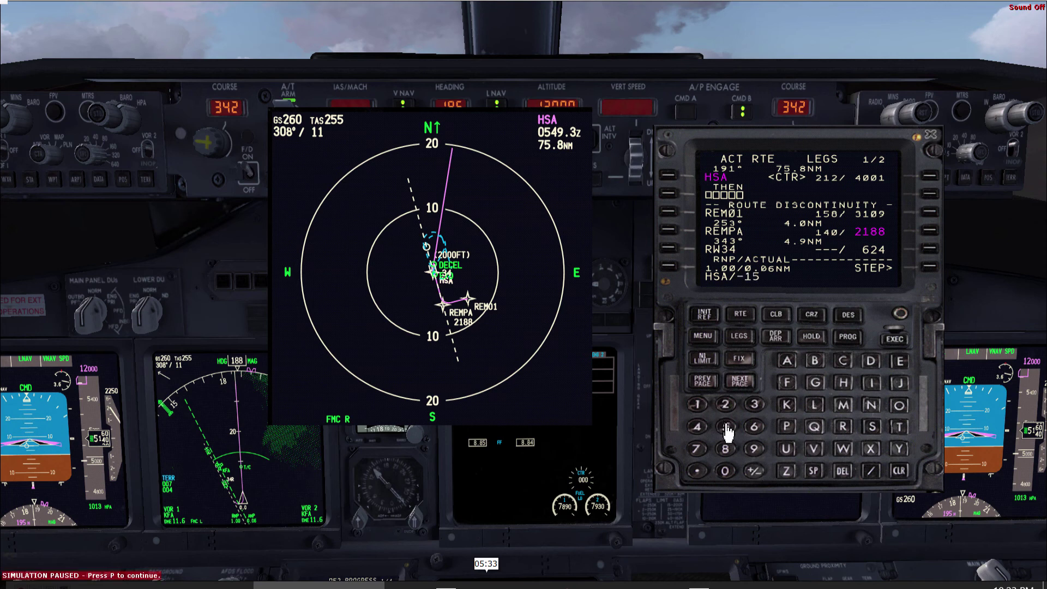
{"action": "left_click", "coordinate": [667, 176]}
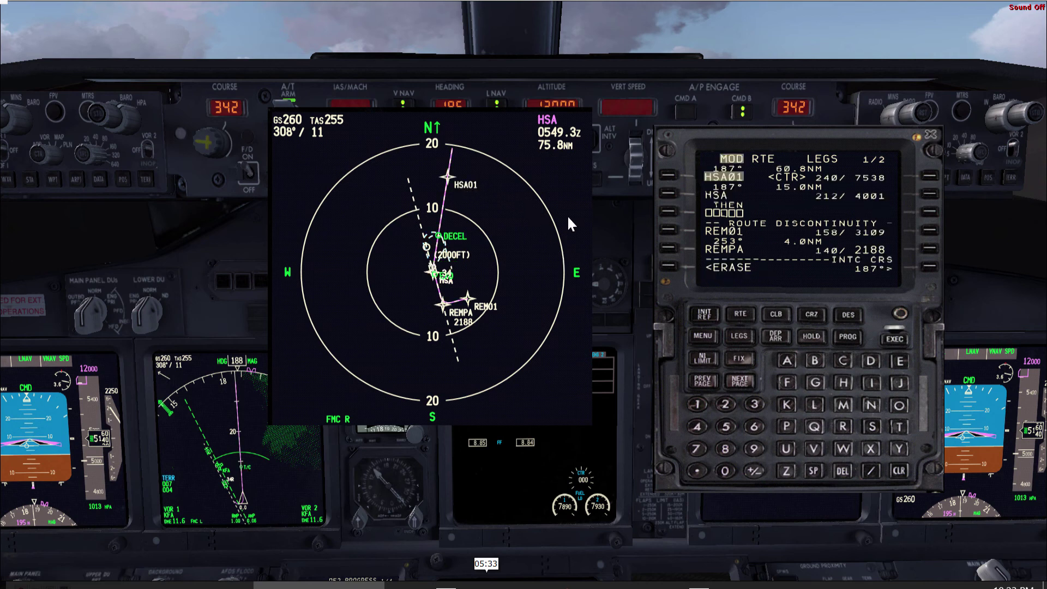
Step: Connect HSA01 directly to REM01, dropping HSA and the discontinuity, and execute the route
{"action": "left_click", "coordinate": [661, 231]}
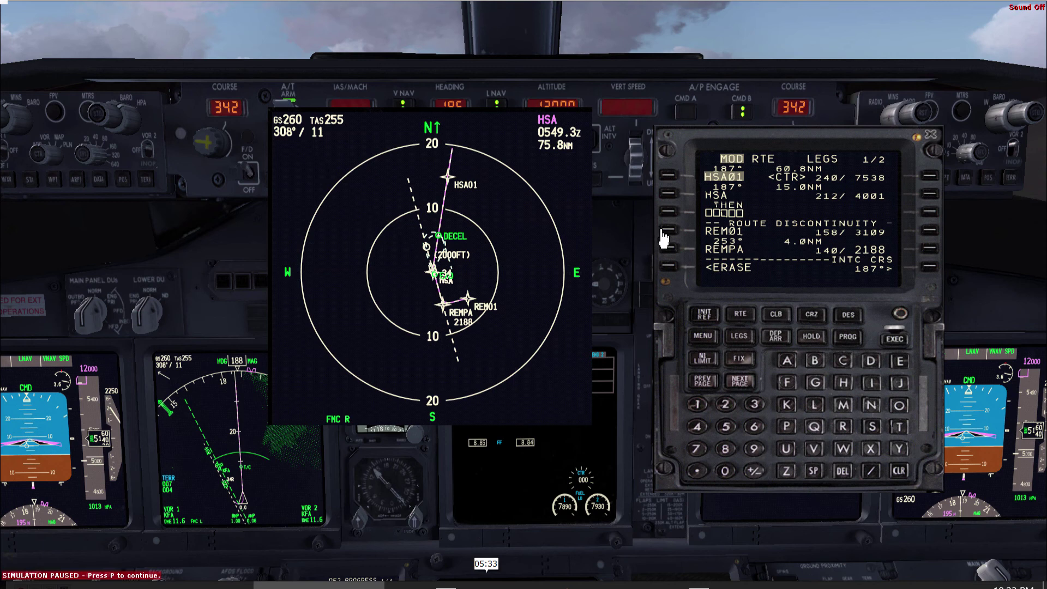
{"action": "left_click", "coordinate": [666, 195]}
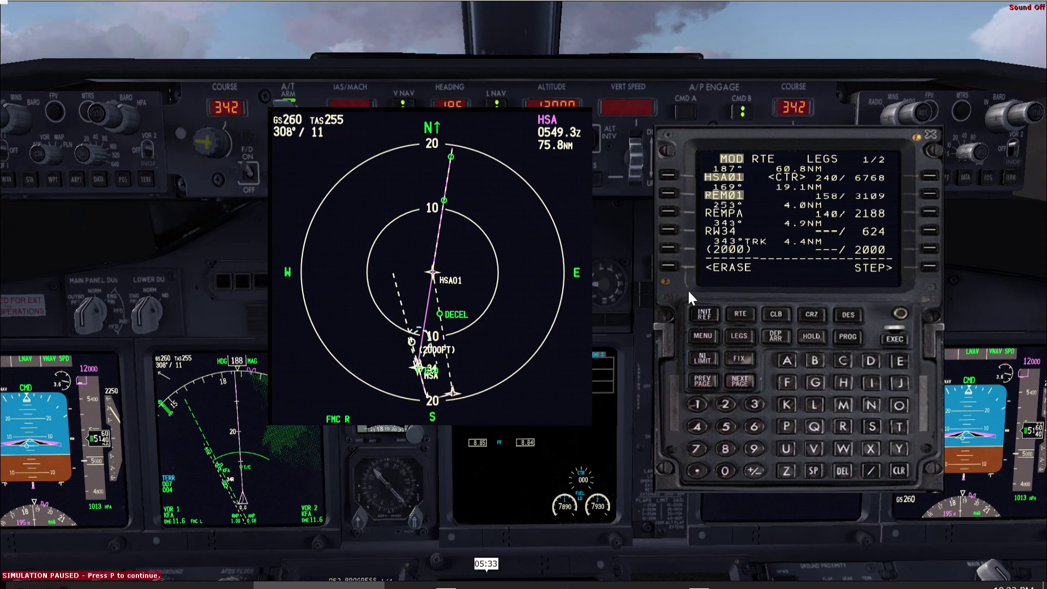
{"action": "left_click", "coordinate": [895, 341]}
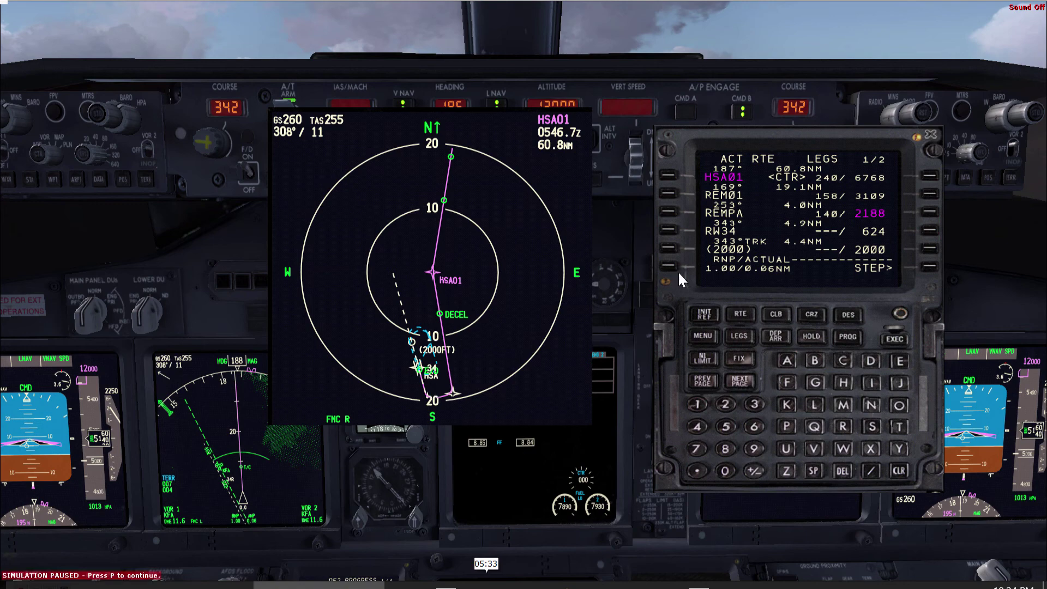
Step: Examine the planned track to RW34 on the navigation display with a 10 NM outer ring, going through the legs pages
{"action": "key", "text": "shift+Return"}
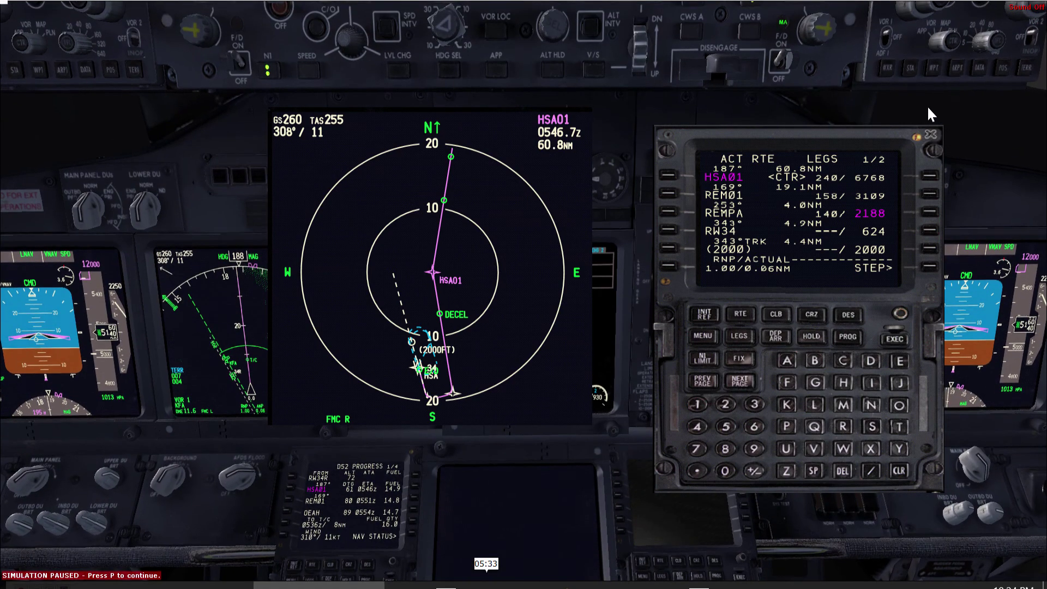
{"action": "left_click", "coordinate": [941, 40]}
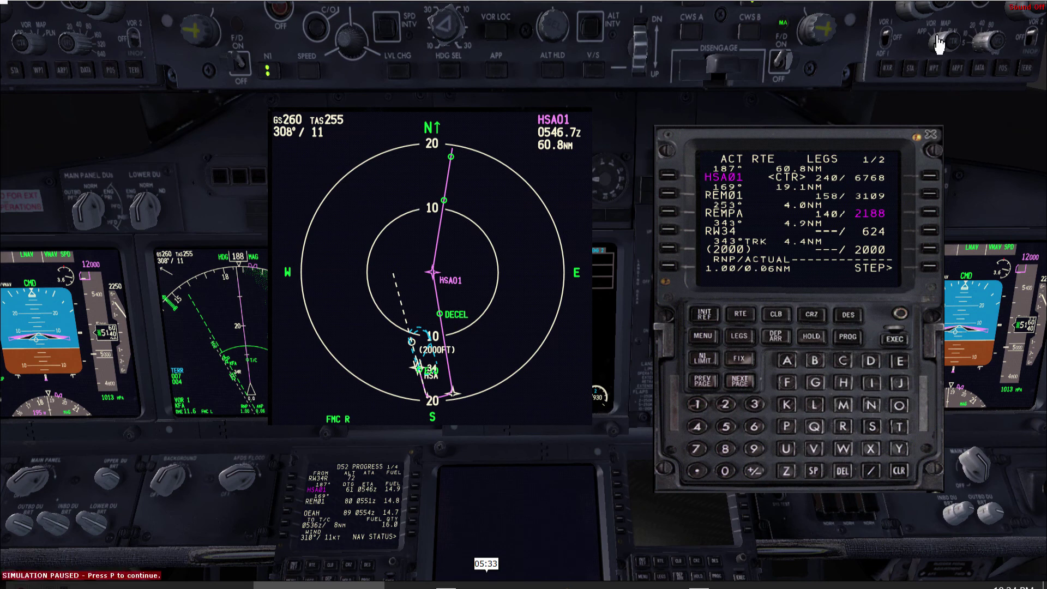
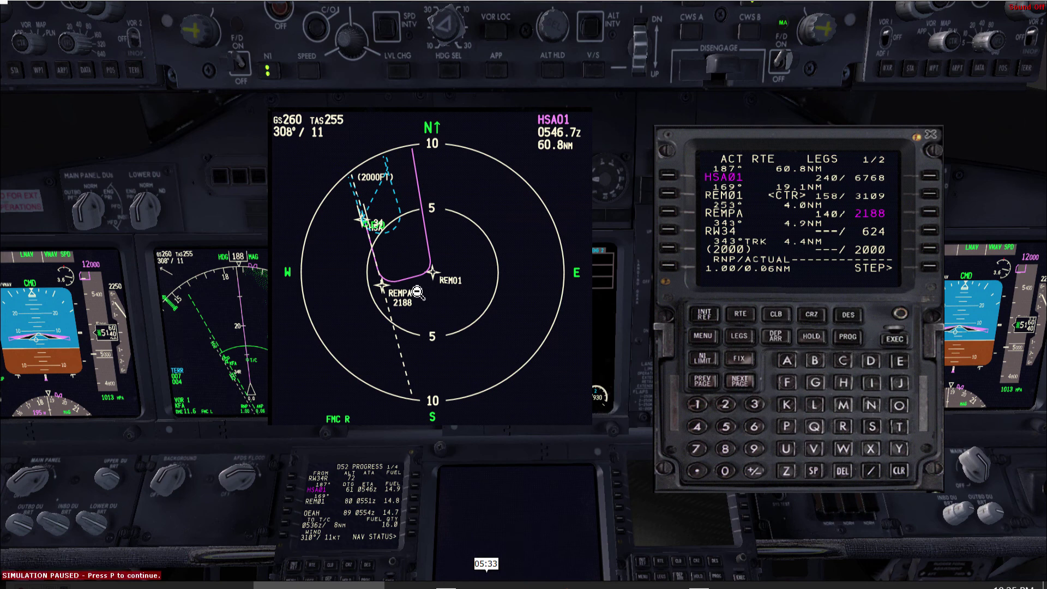
{"action": "key", "text": "p"}
{"action": "key", "text": "p"}
{"action": "key", "text": "p"}
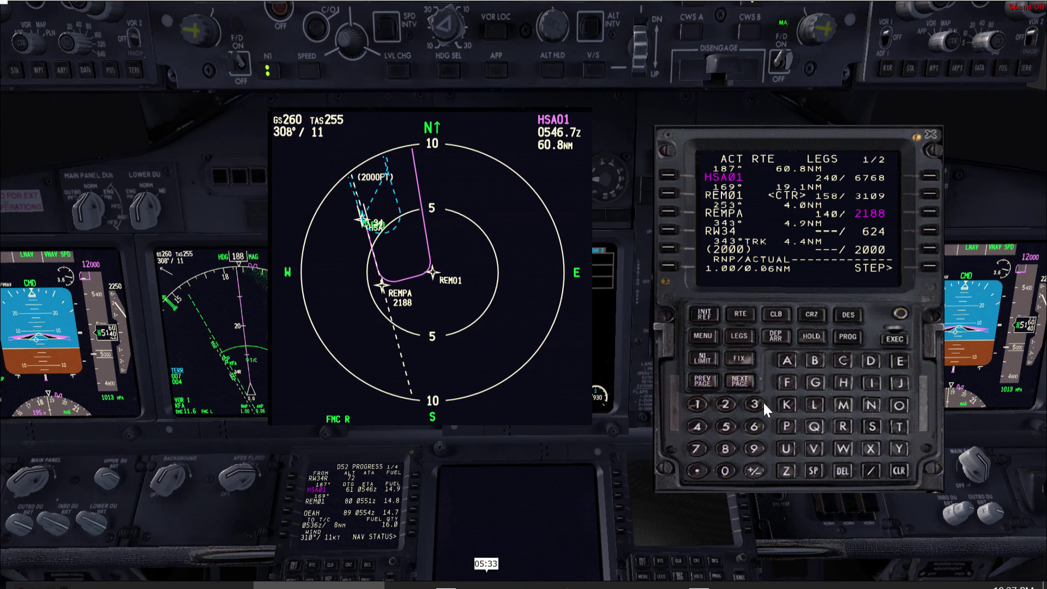
{"action": "left_click", "coordinate": [740, 382]}
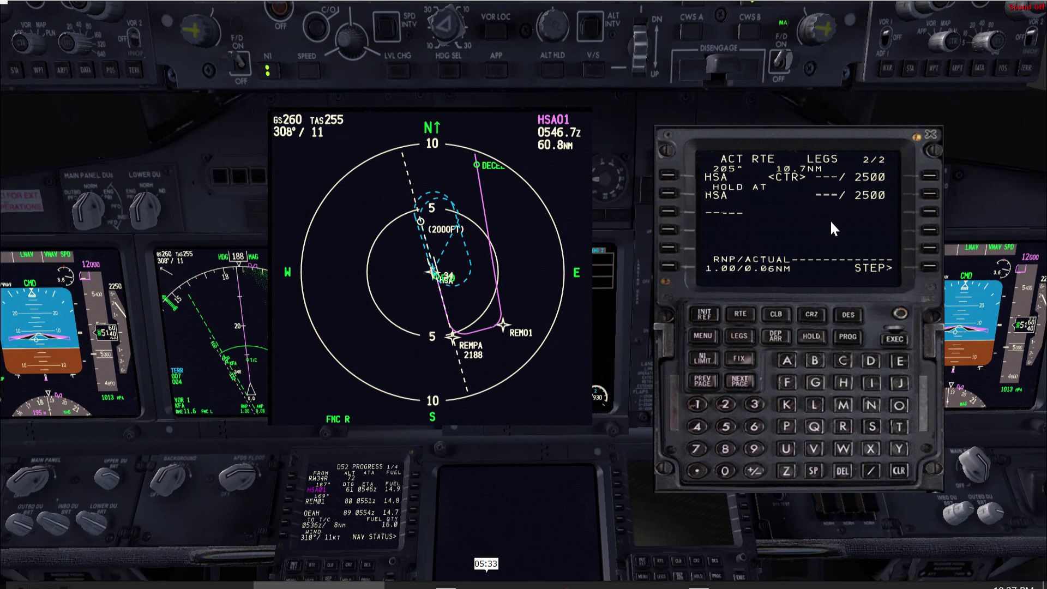
{"action": "left_click", "coordinate": [704, 386]}
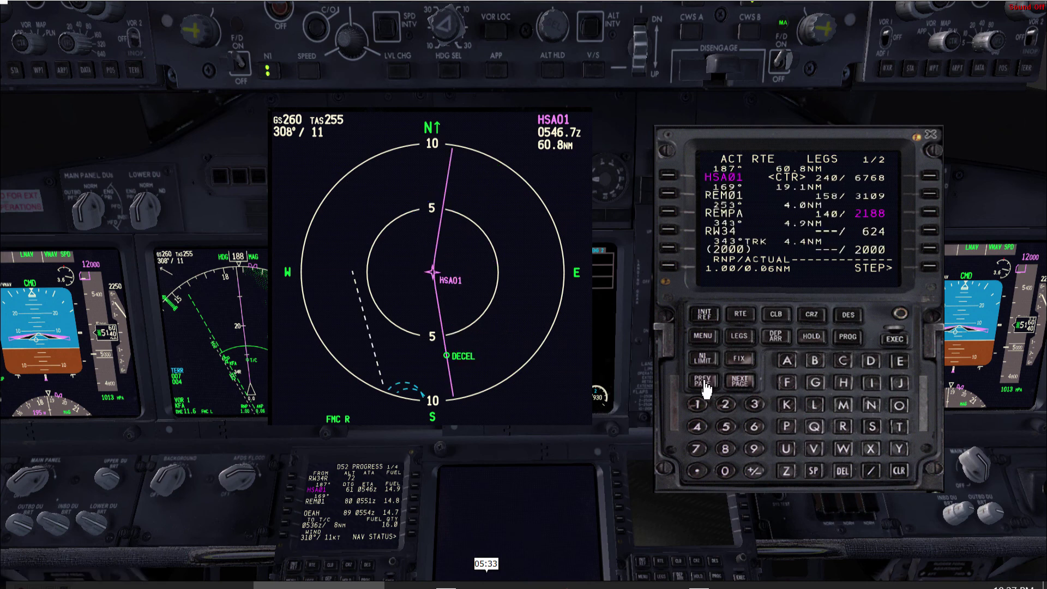
Step: Set flaps 30 with a VREF of 128 knots on the approach reference page and close the enlarged displays
{"action": "left_click", "coordinate": [705, 315]}
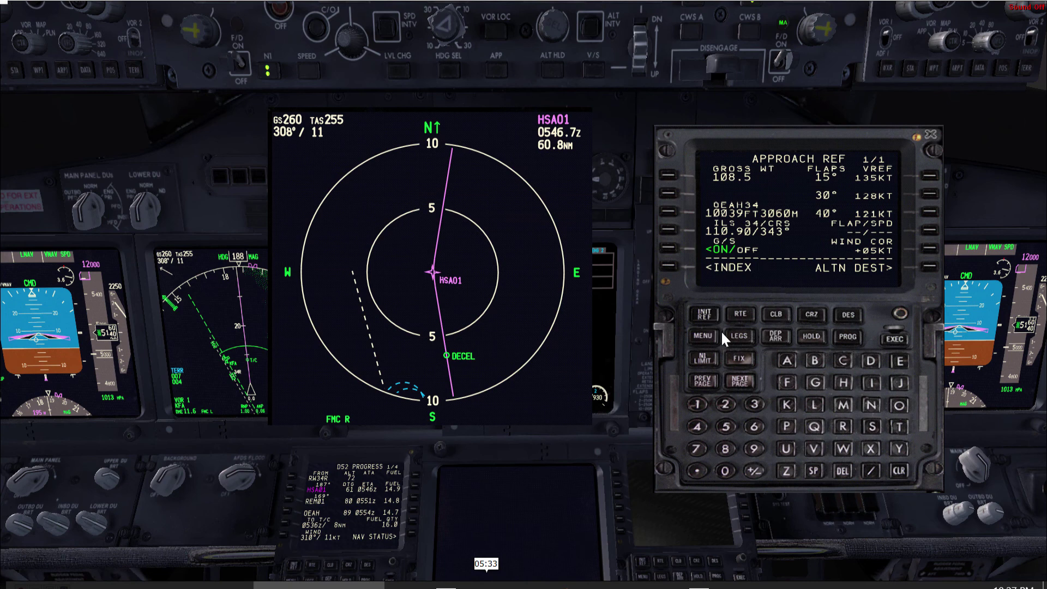
{"action": "left_click", "coordinate": [932, 195]}
{"action": "key", "text": "p"}
{"action": "left_click", "coordinate": [507, 266]}
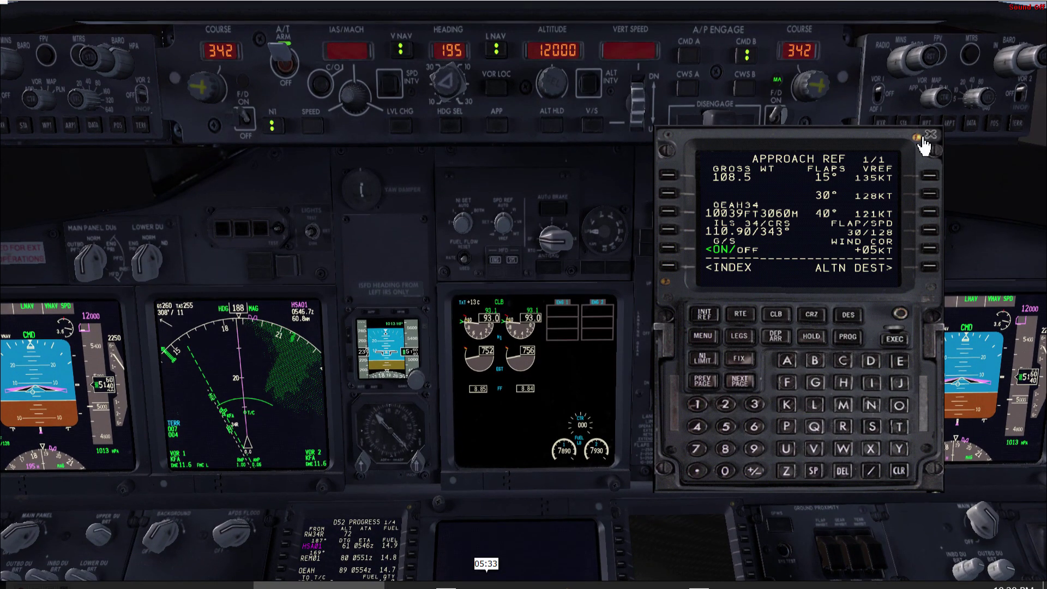
{"action": "left_click", "coordinate": [929, 134]}
{"action": "key", "text": "p"}
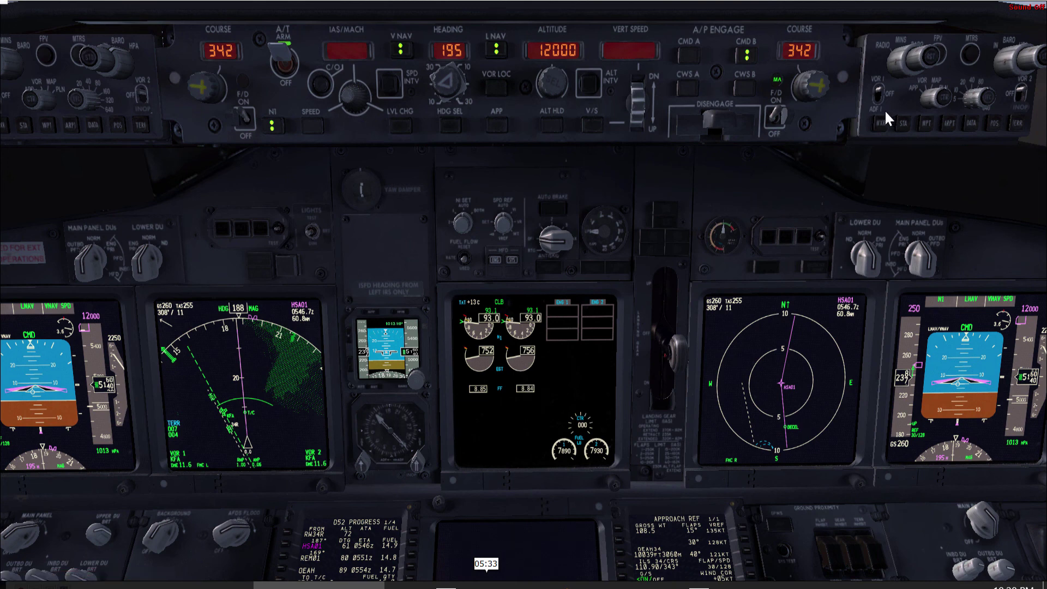
Step: Tune the first officer's NAV standby frequency up to 116.70 on the pedestal radio
{"action": "scroll", "coordinate": [802, 87], "scroll_direction": "up", "scroll_amount": 1}
{"action": "left_click_drag", "start_coordinate": [809, 90], "coordinate": [673, 440]}
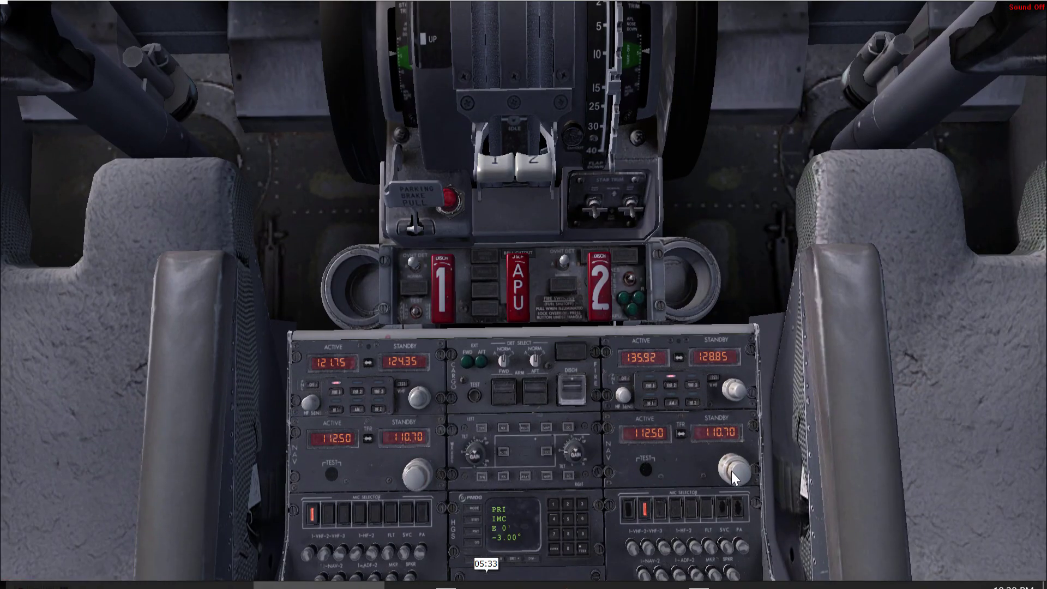
{"action": "scroll", "coordinate": [720, 479], "scroll_direction": "up", "scroll_amount": 1}
{"action": "scroll", "coordinate": [720, 480], "scroll_direction": "up", "scroll_amount": 1}
{"action": "scroll", "coordinate": [720, 477], "scroll_direction": "up", "scroll_amount": 1}
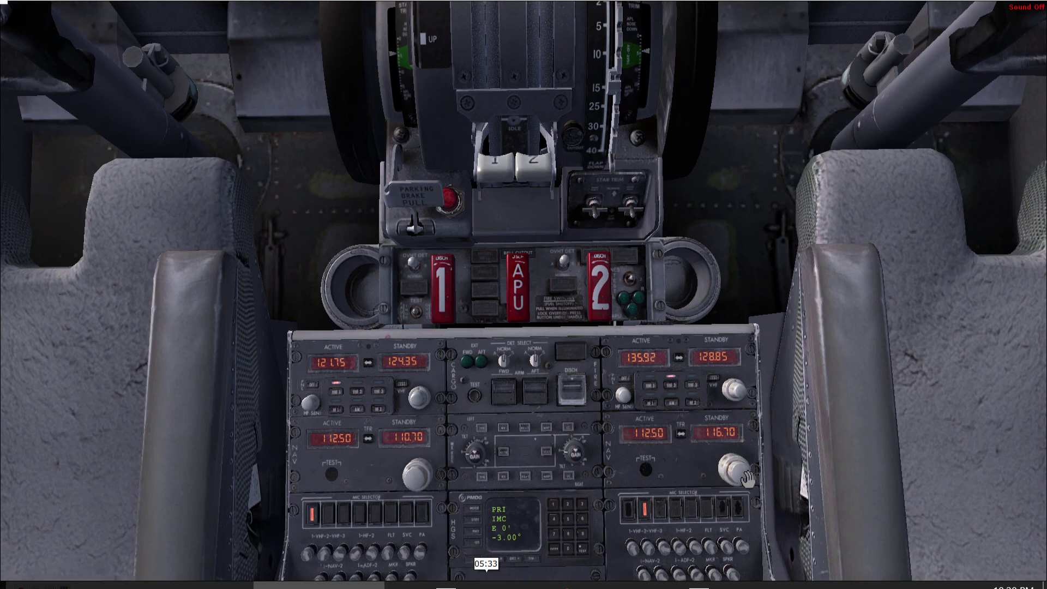